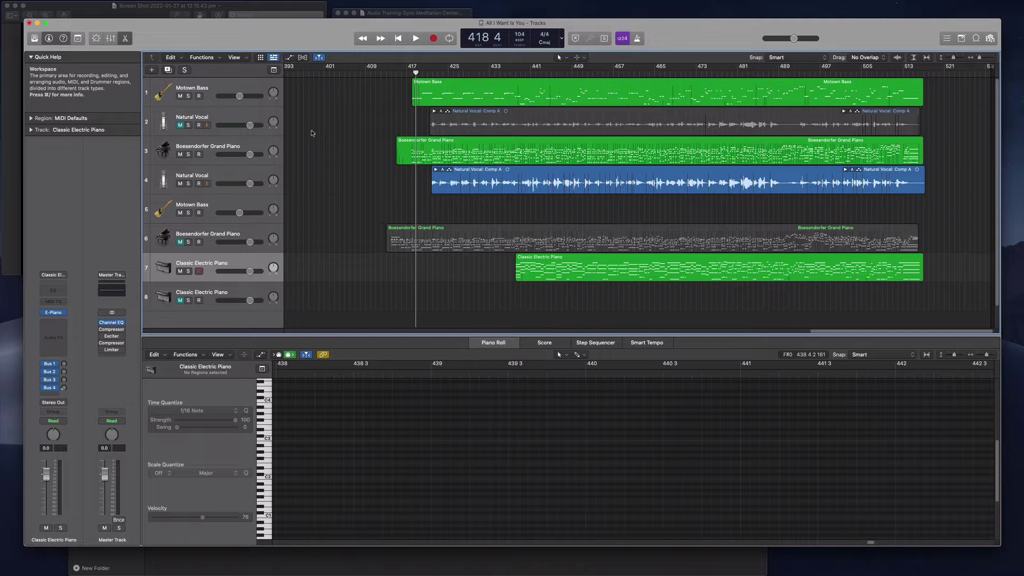
# Step: Nudge the Logic window, cycle through open apps to Chrome, then make Logic active again
pyautogui.moveTo(288, 36); pyautogui.dragTo(284, 43)
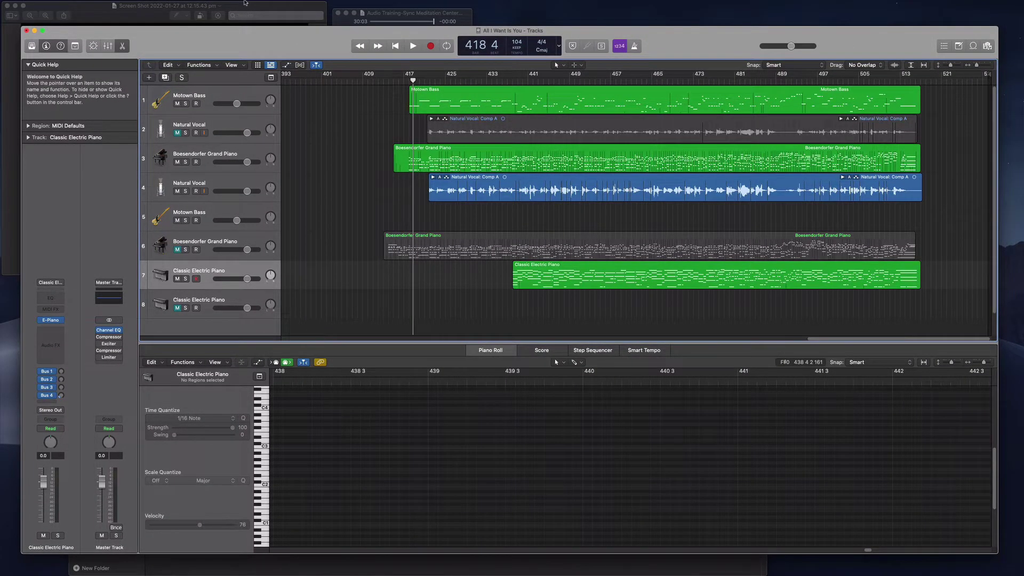
pyautogui.moveTo(205, 6)
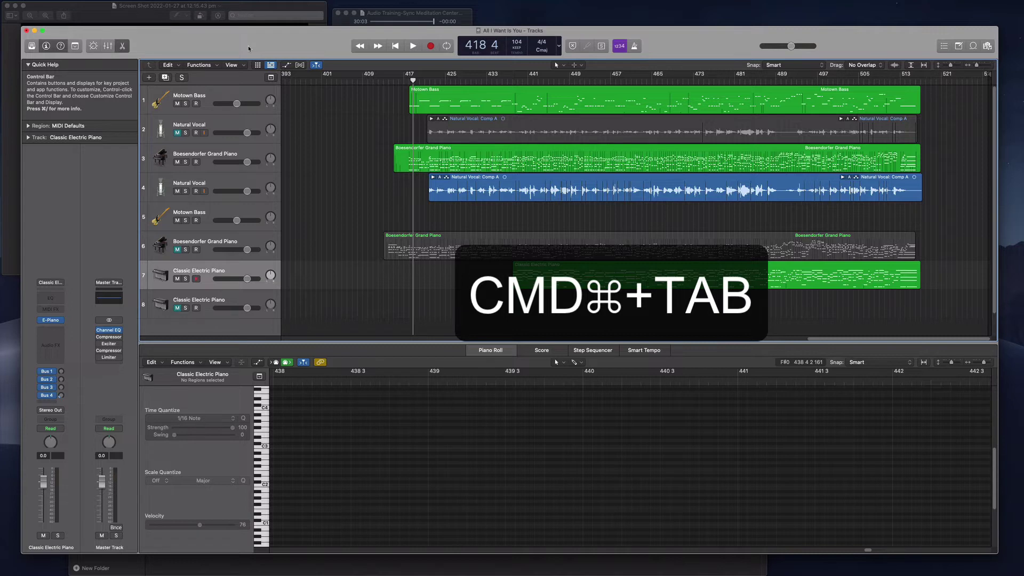
pyautogui.press('super+Tab')
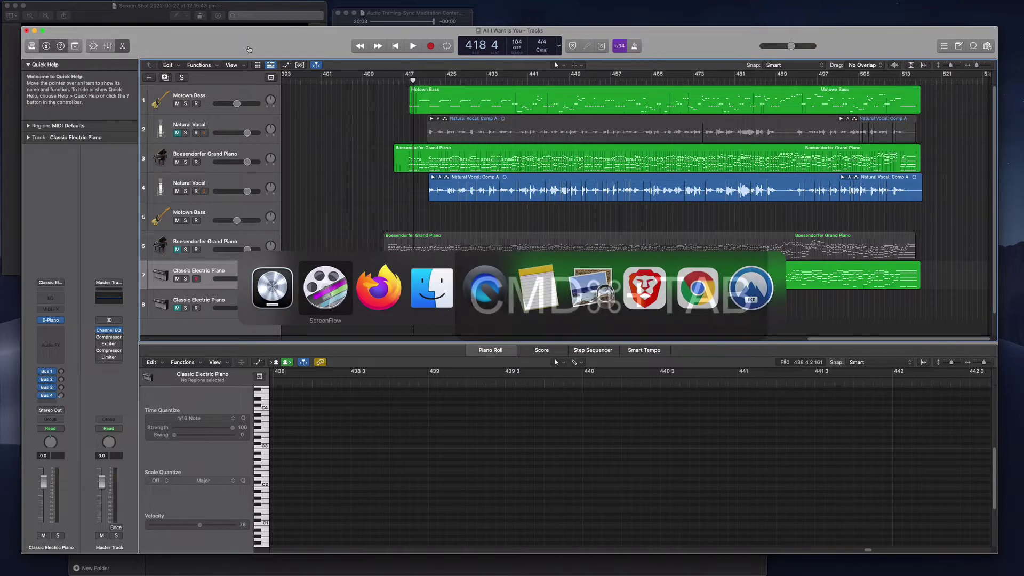
pyautogui.press('super+Tab')
pyautogui.press('super+Tab')
pyautogui.press('super+Tab')
pyautogui.press('super+Tab')
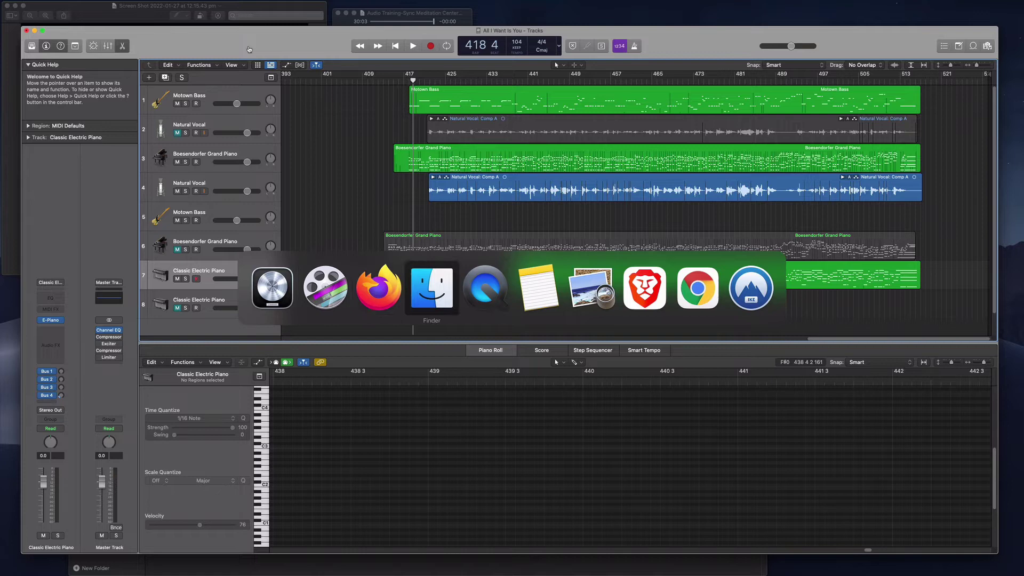
pyautogui.press('super+Tab')
pyautogui.press('super+Tab')
pyautogui.press('super+Tab')
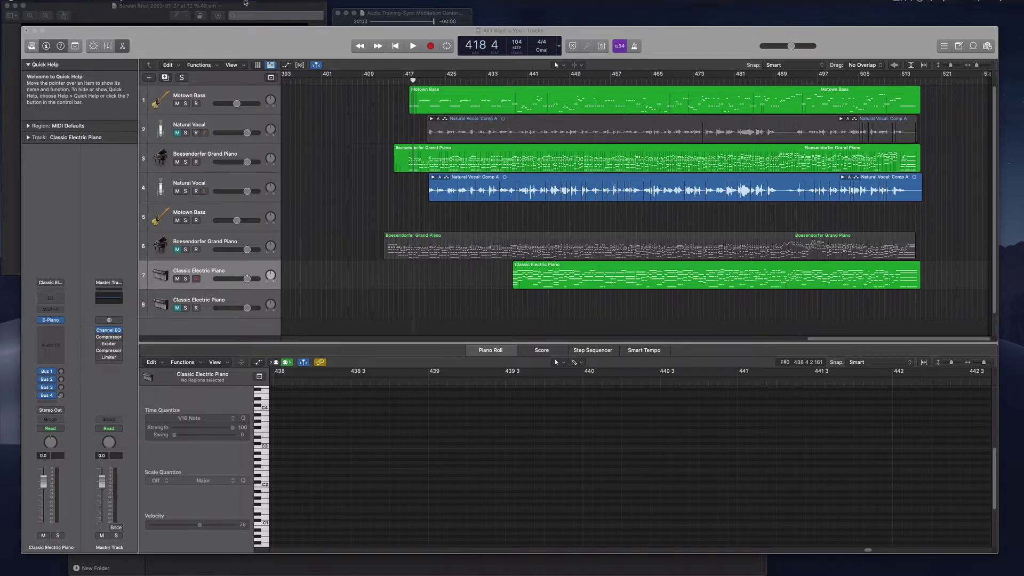
pyautogui.moveTo(244, 5)
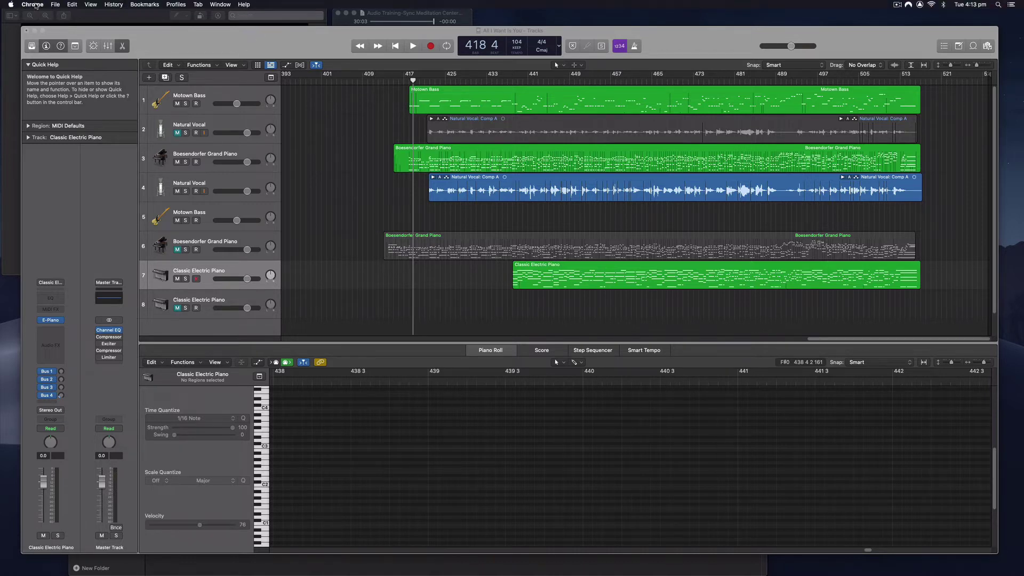
pyautogui.click(361, 156)
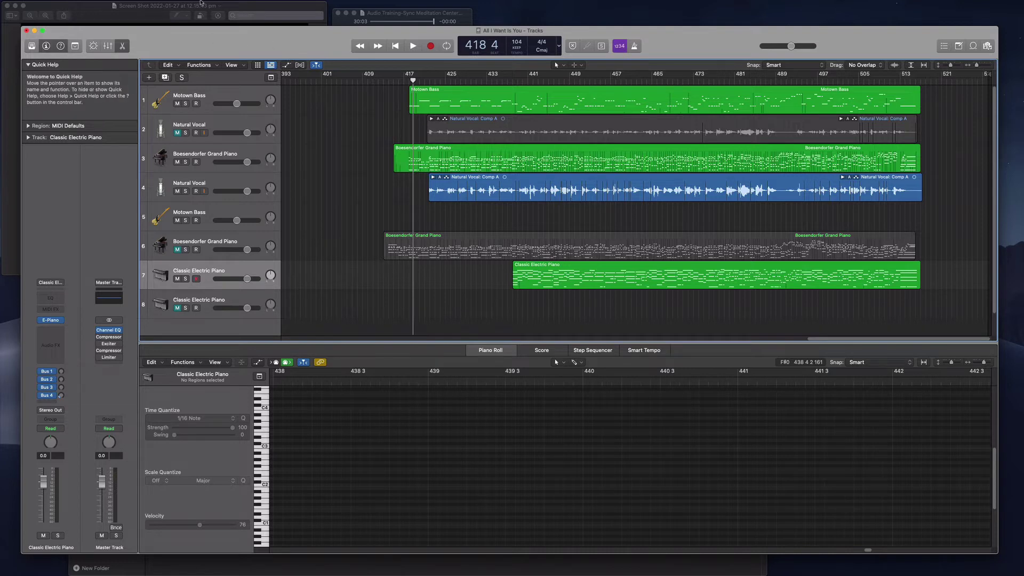
# Step: Switch away from Logic again with the Cmd+Tab app switcher
pyautogui.press('super+Tab')
pyautogui.press('super+Tab')
pyautogui.press('super+Tab')
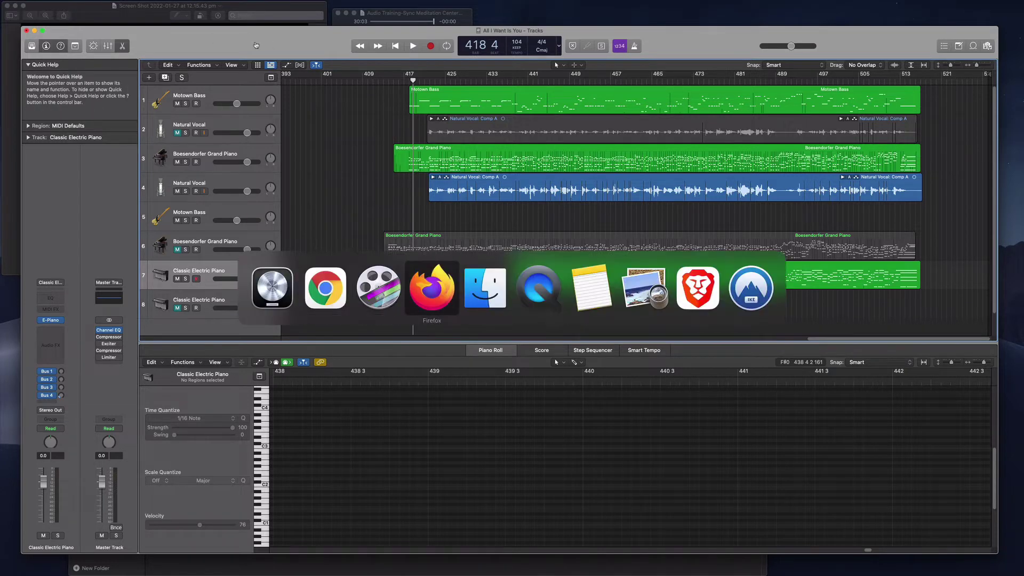
pyautogui.press('super+Tab')
pyautogui.press('super+Tab')
pyautogui.press('super+Tab')
pyautogui.press('super+Tab')
pyautogui.press('super+Tab')
pyautogui.press('super+Tab')
pyautogui.press('super+Tab')
pyautogui.press('super+Tab')
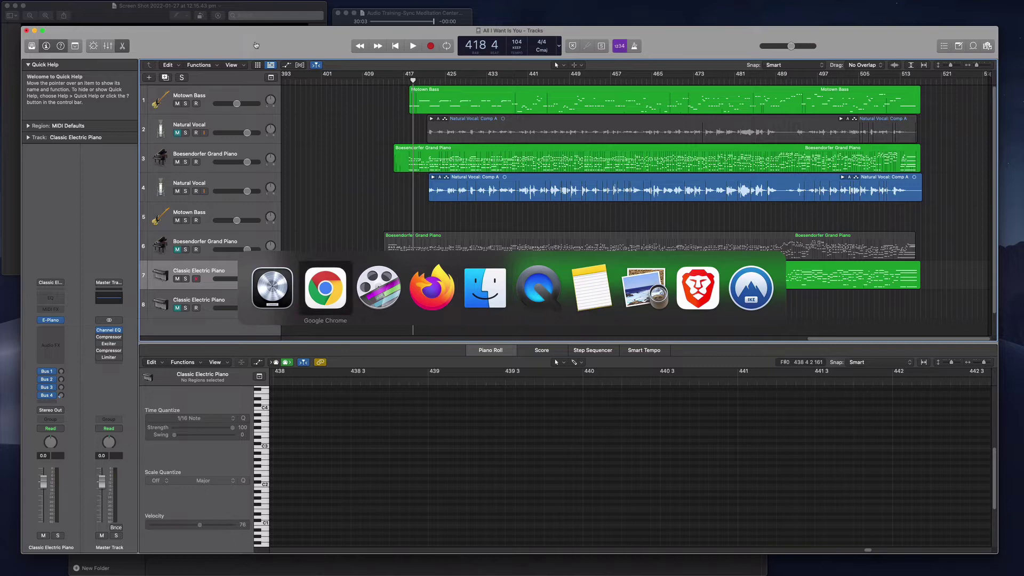
pyautogui.moveTo(134, 3)
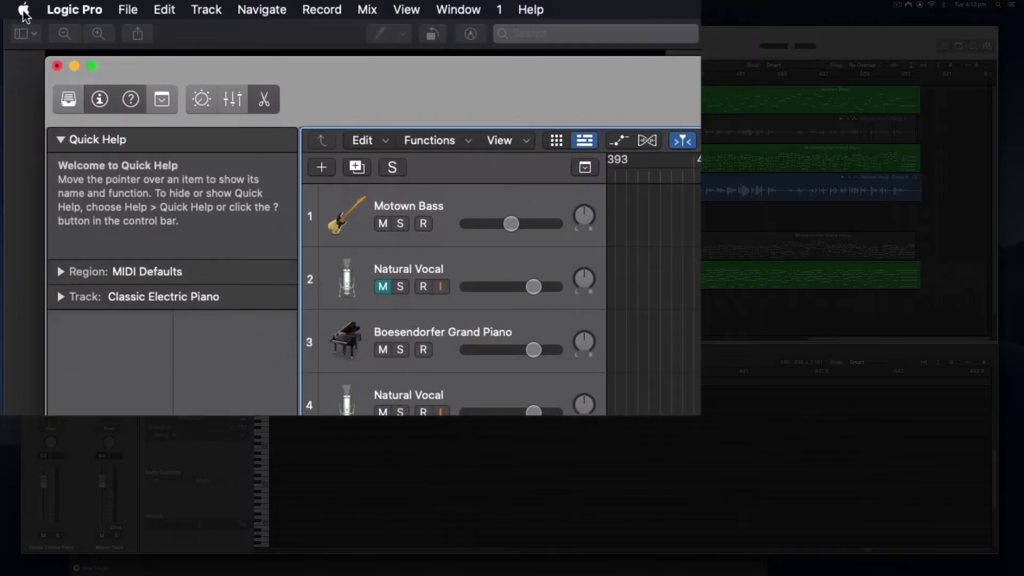
# Step: Open Force Quit from the Apple menu, move it left, and return to it via Mission Control
pyautogui.click(10, 5)
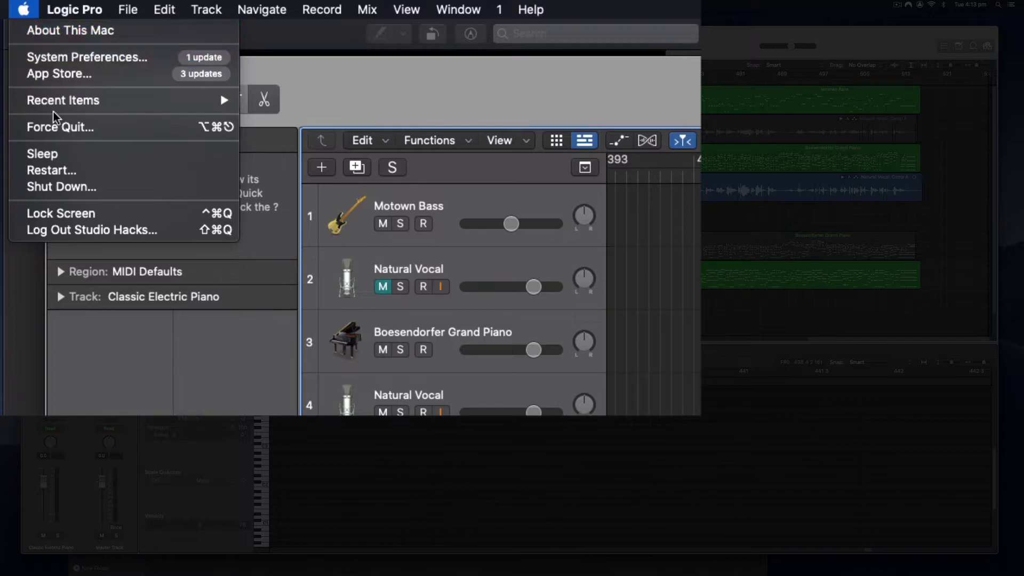
pyautogui.click(53, 131)
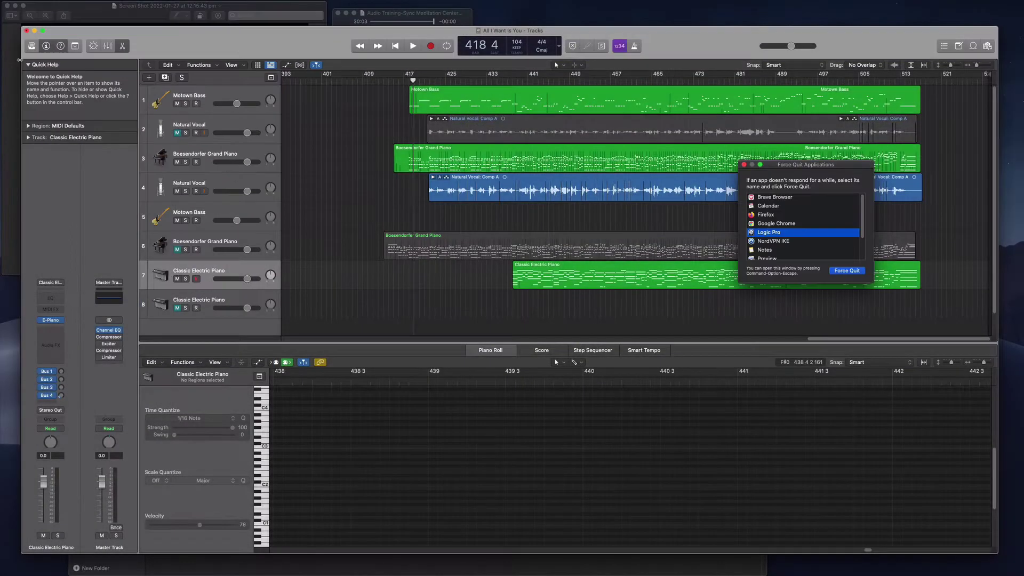
pyautogui.moveTo(787, 163); pyautogui.dragTo(336, 142)
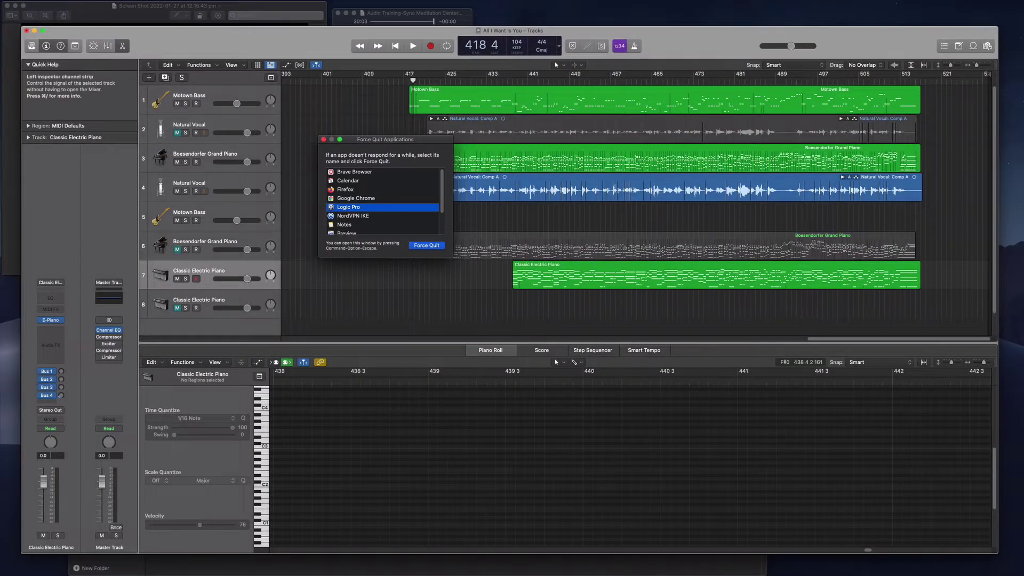
pyautogui.hotkey('ctrl', 'Up')
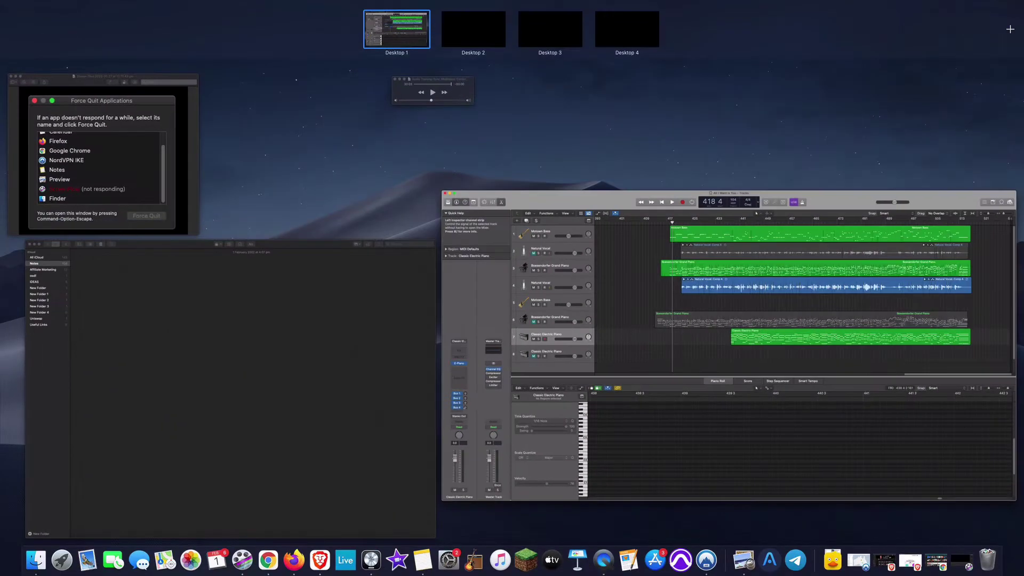
pyautogui.click(147, 142)
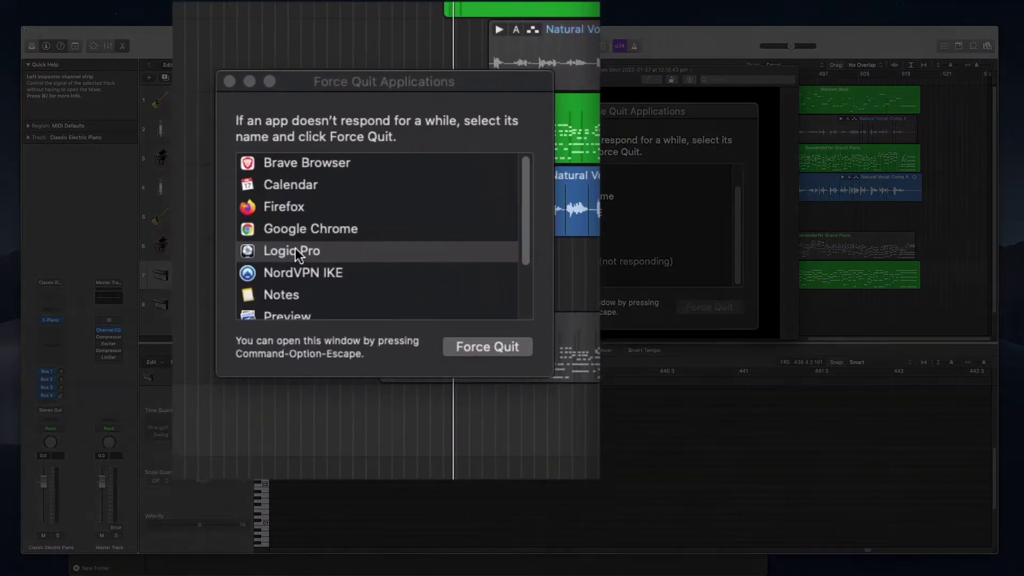
# Step: Select Logic Pro and start a force quit but cancel it, then close the Force Quit screenshot window
pyautogui.click(349, 207)
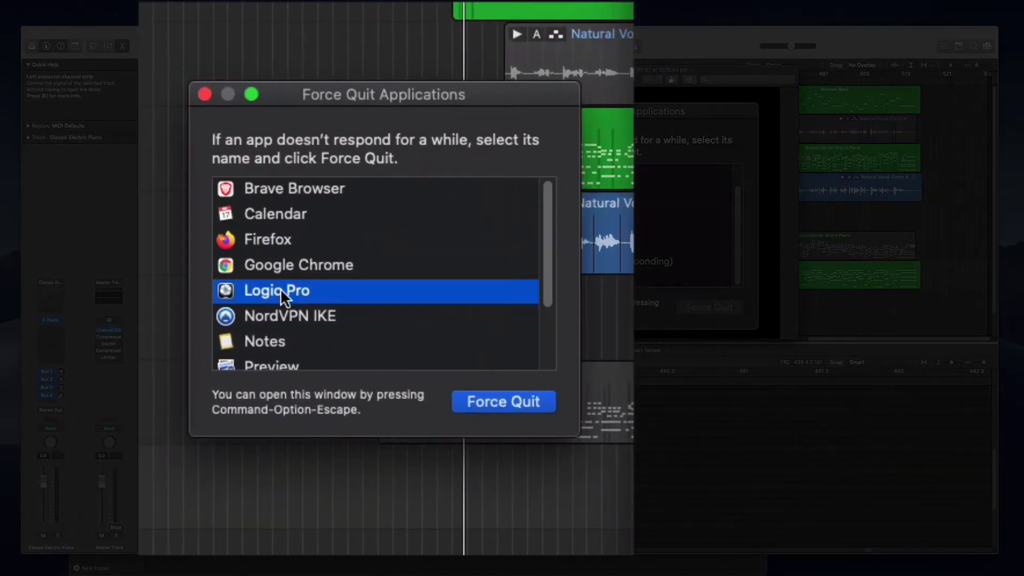
pyautogui.click(495, 401)
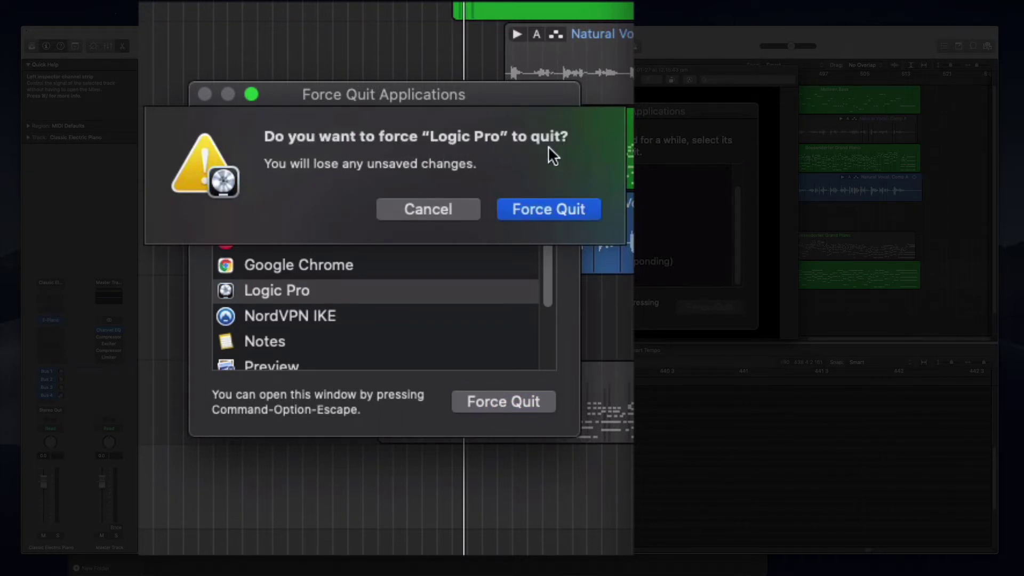
pyautogui.click(424, 207)
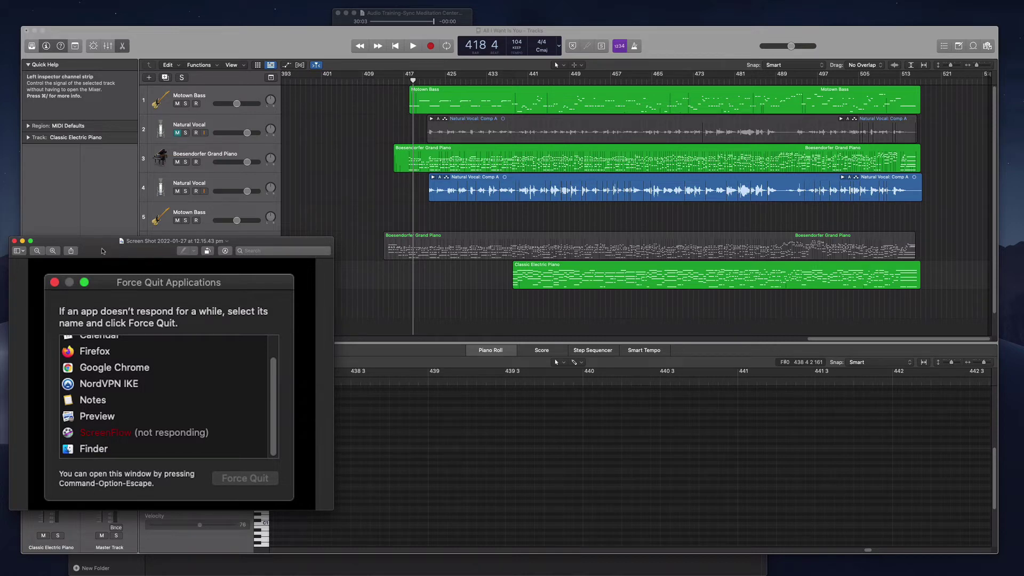
pyautogui.moveTo(105, 252); pyautogui.dragTo(104, 236)
pyautogui.click(13, 226)
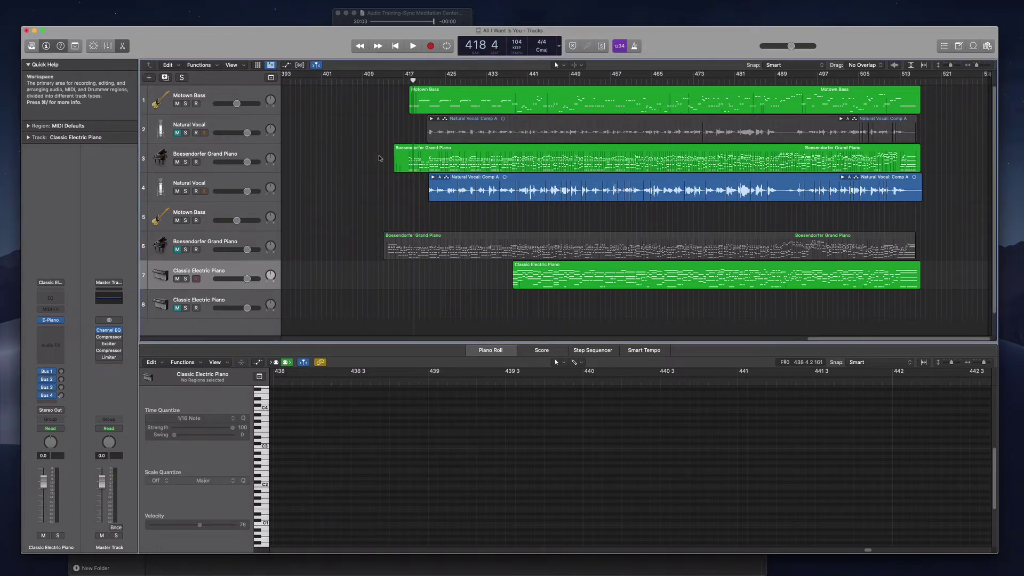
# Step: Force quit Logic Pro via Cmd+Option+Esc and confirm it in the sheet
pyautogui.moveTo(299, 45); pyautogui.dragTo(297, 31)
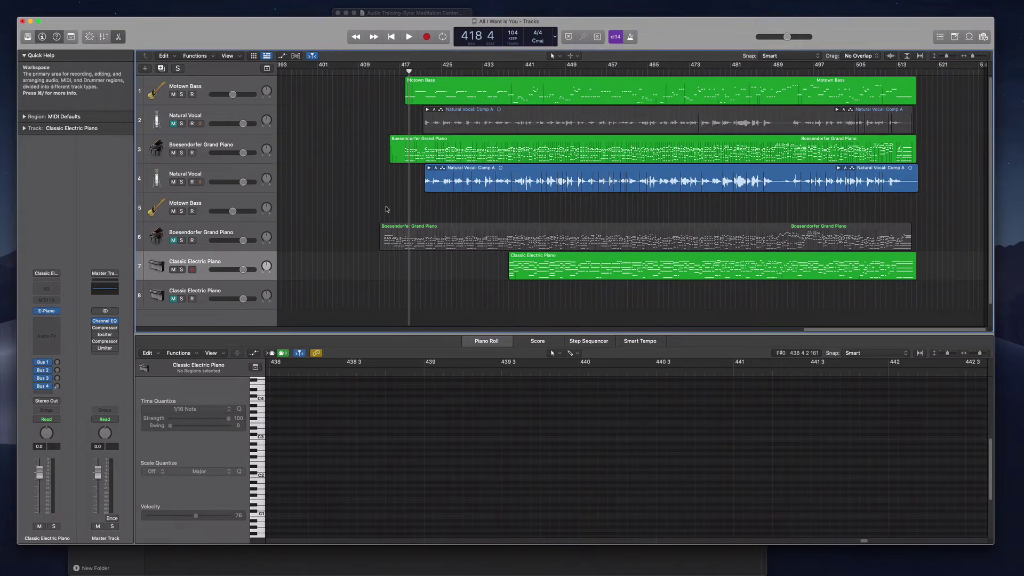
pyautogui.press('super+alt+Escape')
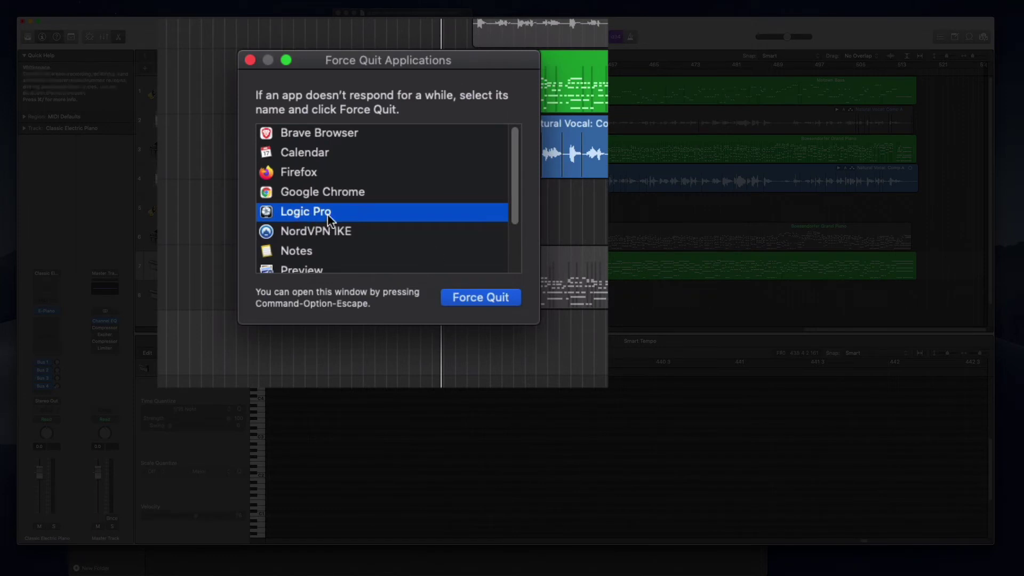
pyautogui.click(470, 296)
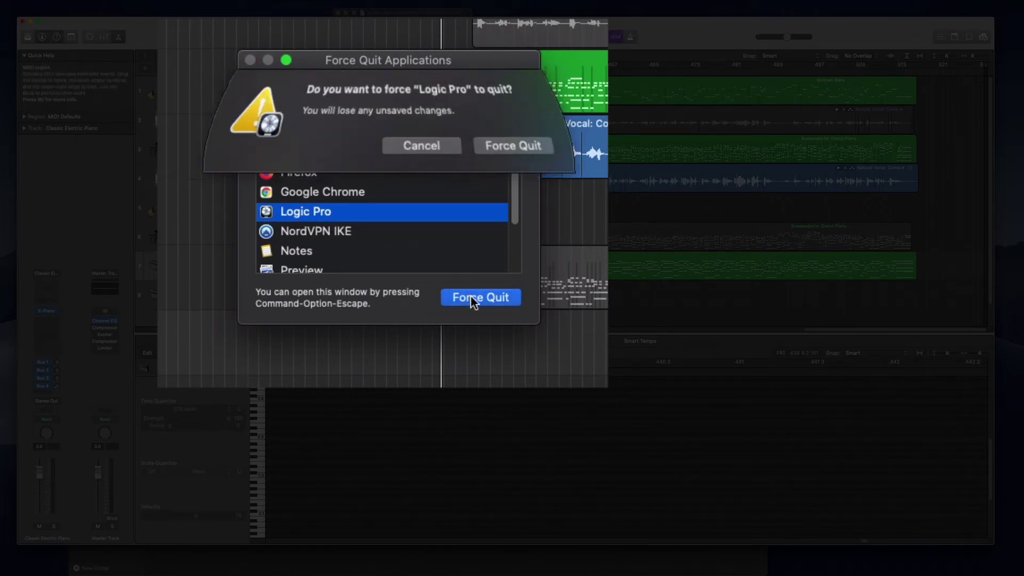
pyautogui.click(500, 148)
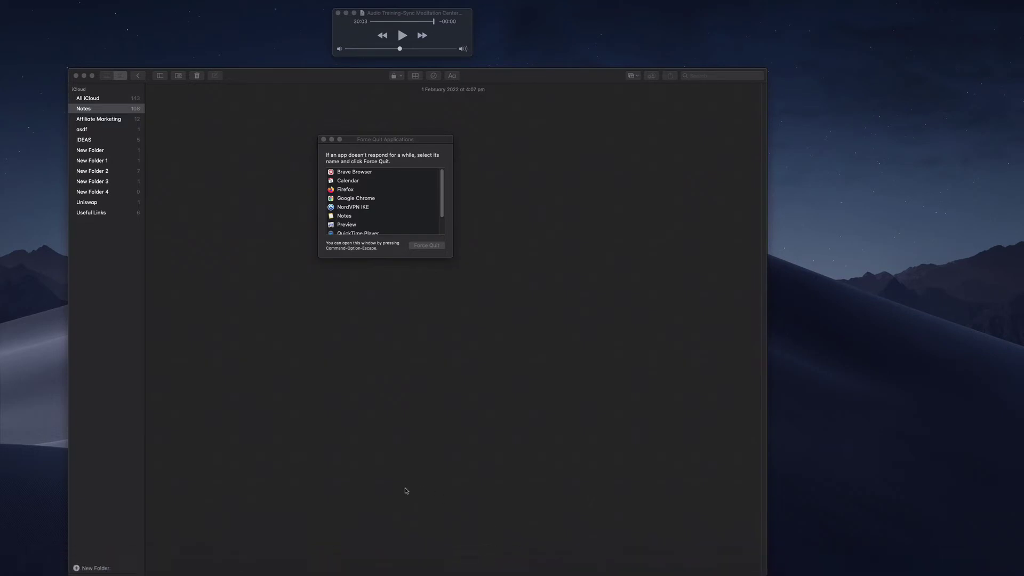
# Step: Relaunch Logic Pro from the Dock and open the auto-saved 'All I Want Is You' project
pyautogui.click(371, 565)
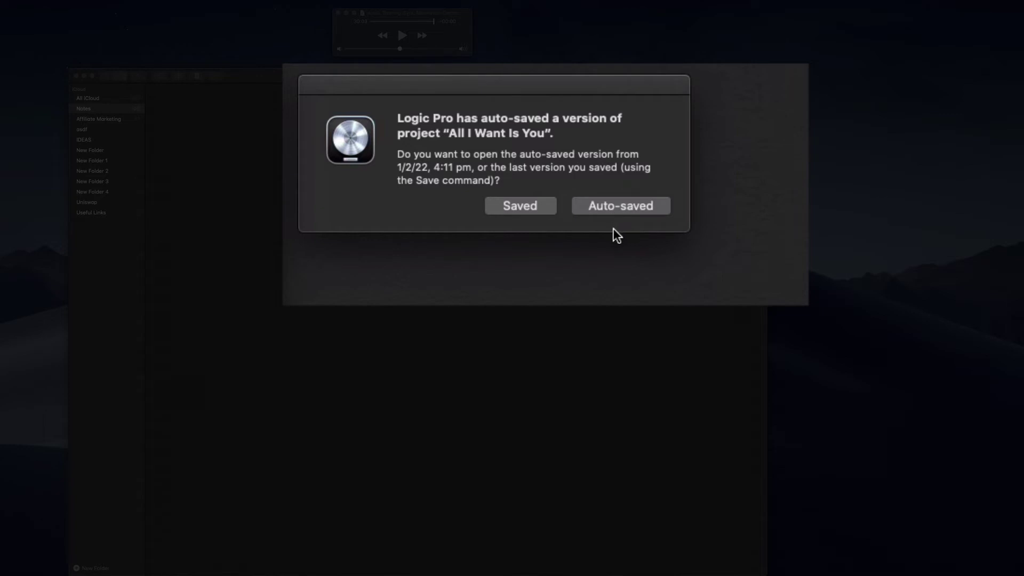
pyautogui.click(597, 212)
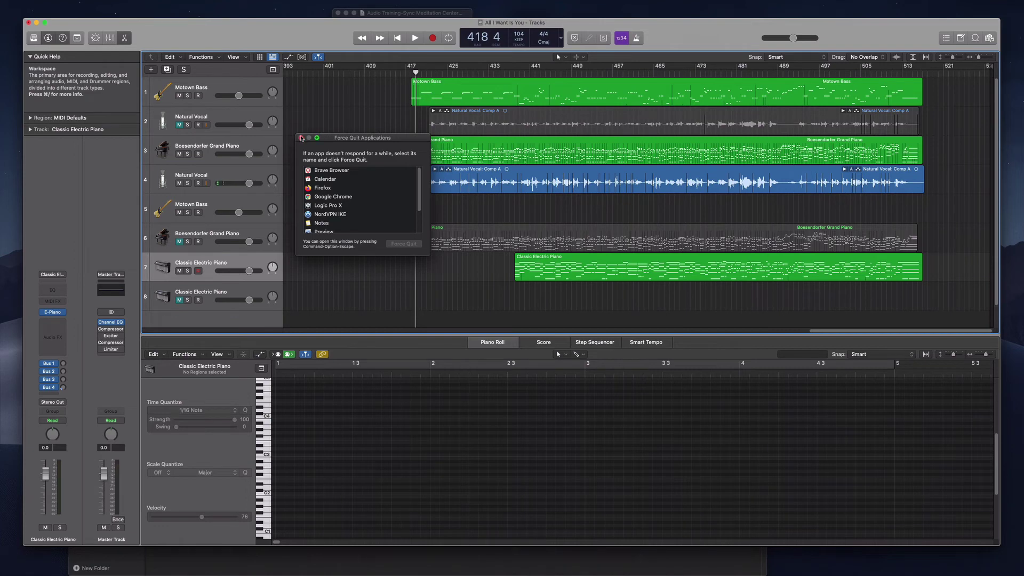
# Step: Close the Force Quit Applications window and dismiss the F4 app overview to return to Logic Pro
pyautogui.click(300, 138)
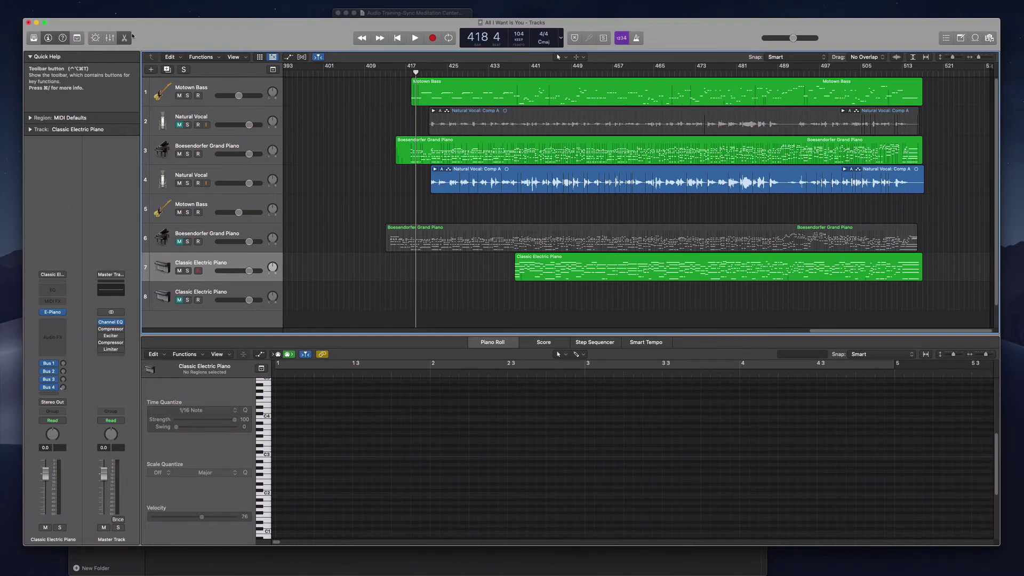
pyautogui.moveTo(1, 3)
pyautogui.press('F4')
pyautogui.click(655, 218)
pyautogui.hotkey('ctrl', 'Up')
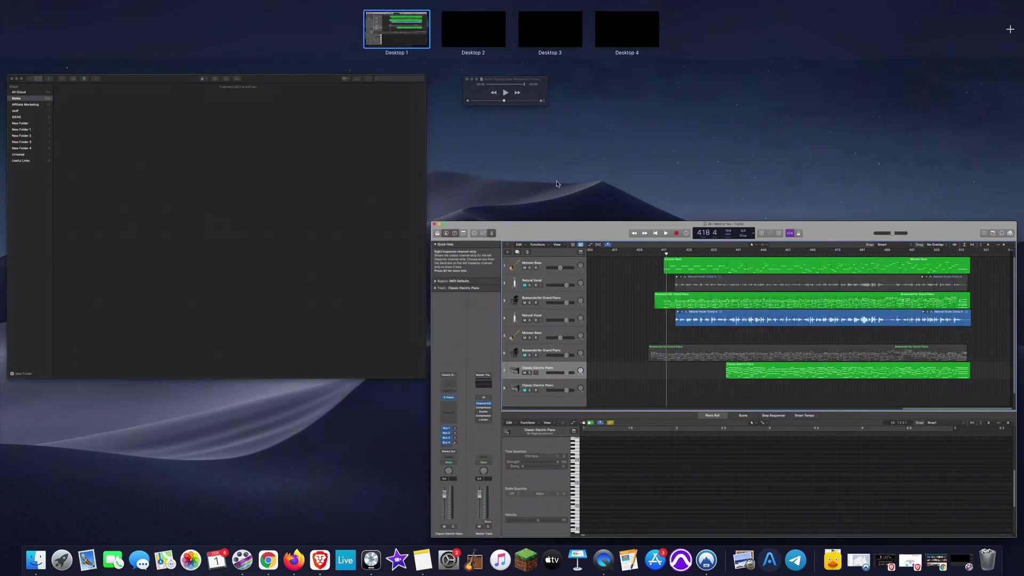
pyautogui.click(557, 240)
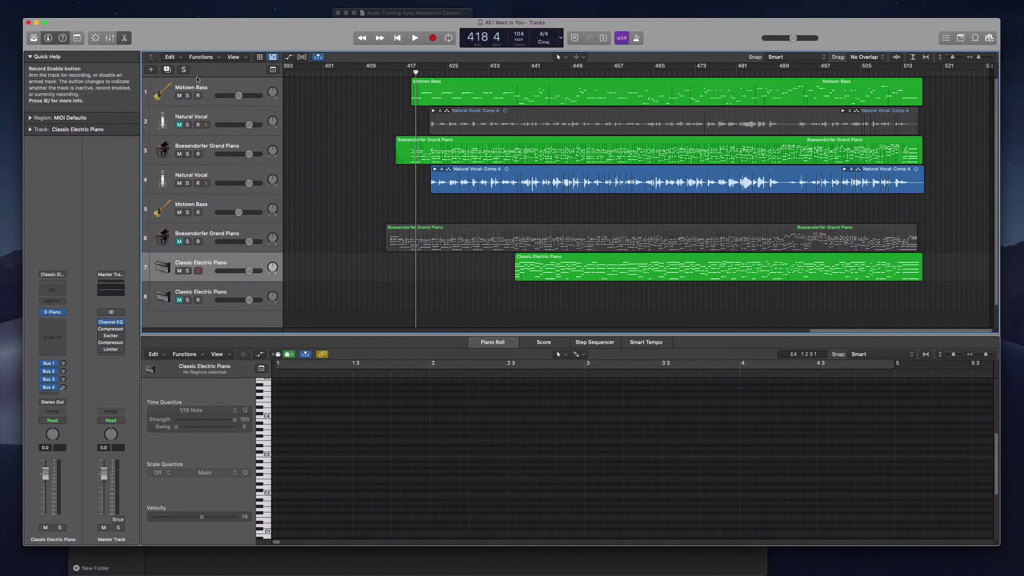
pyautogui.hotkey('ctrl', 'Up')
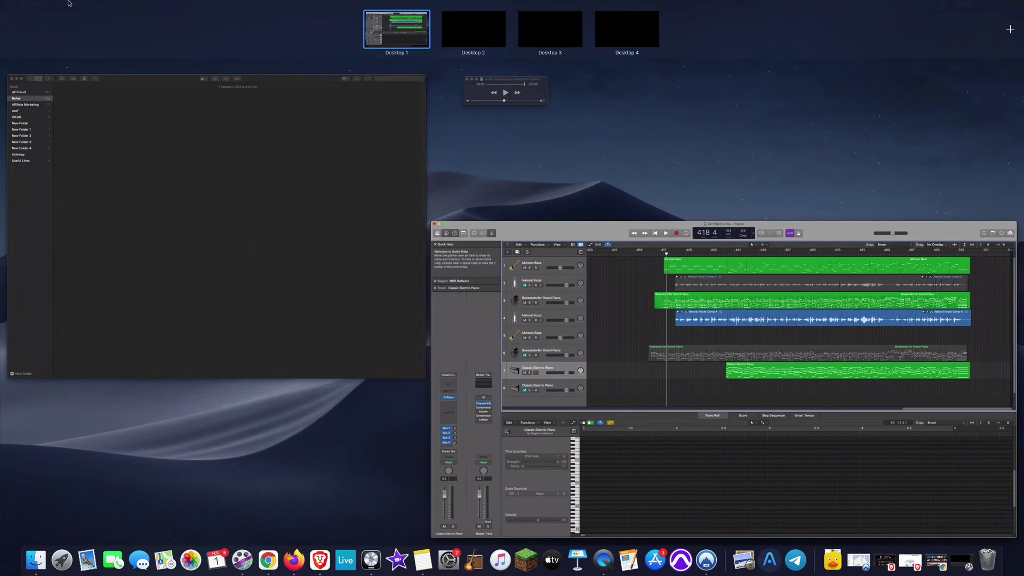
pyautogui.click(311, 153)
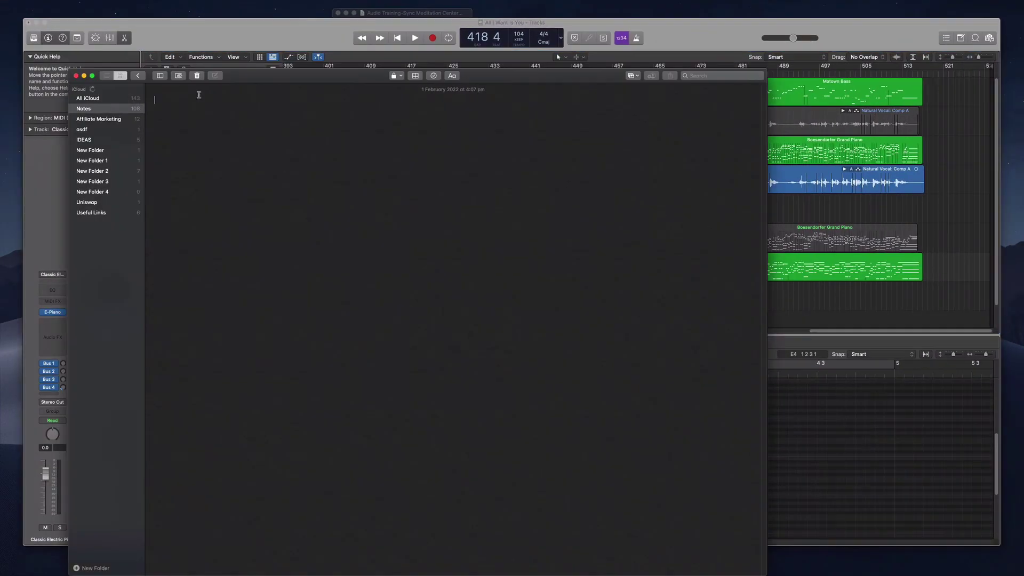
pyautogui.click(10, 5)
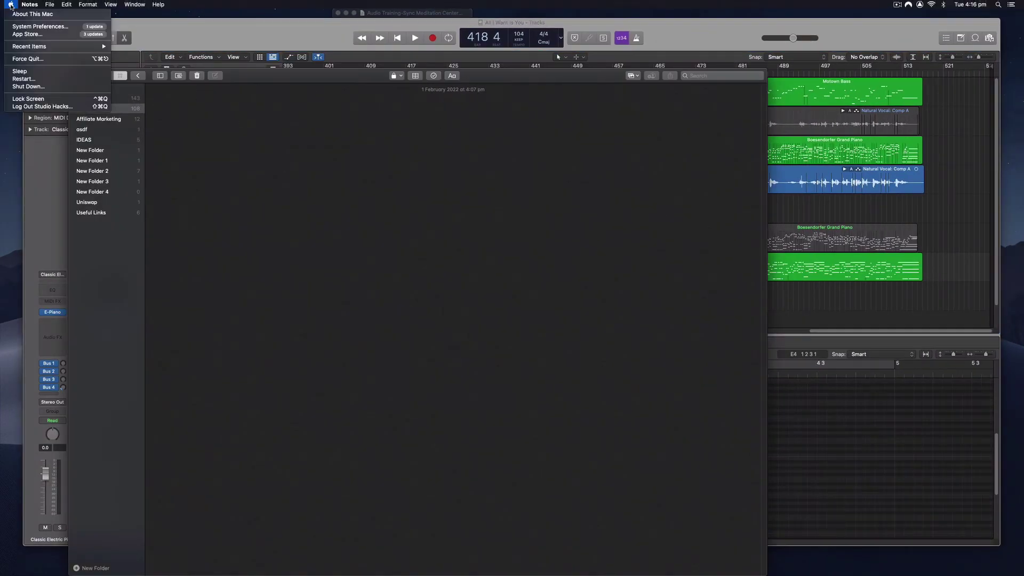
pyautogui.click(28, 59)
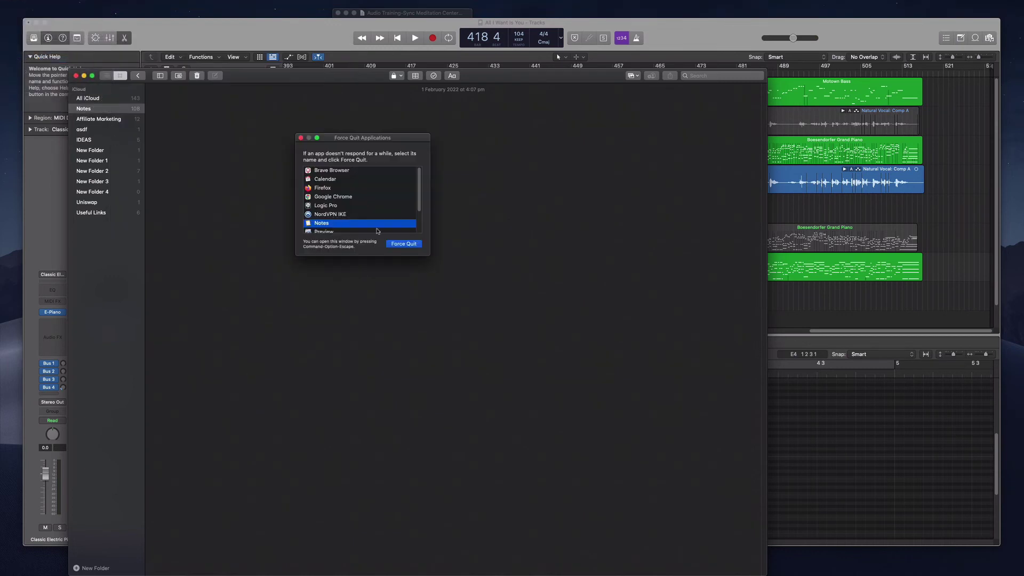
pyautogui.click(301, 138)
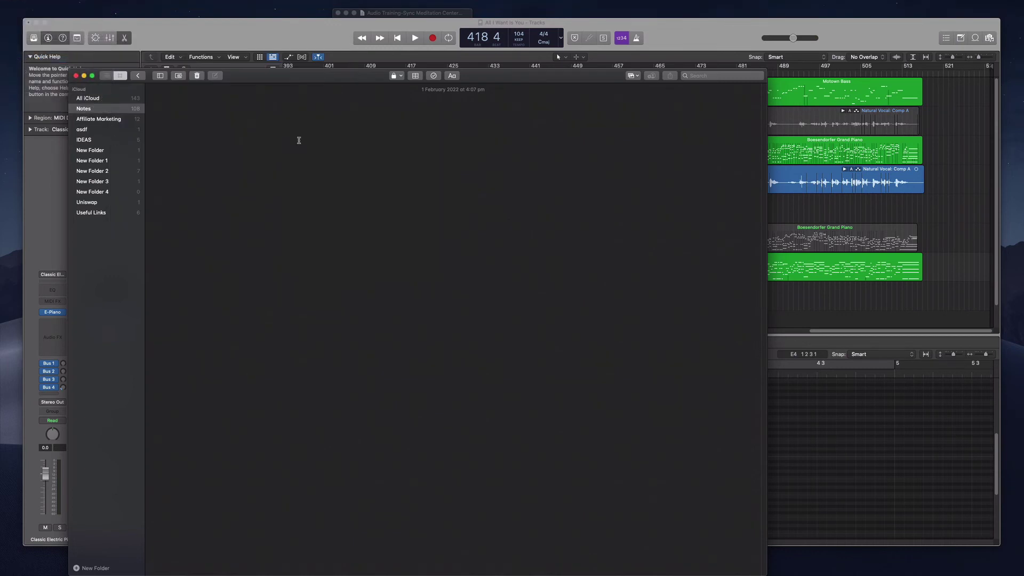
pyautogui.click(216, 29)
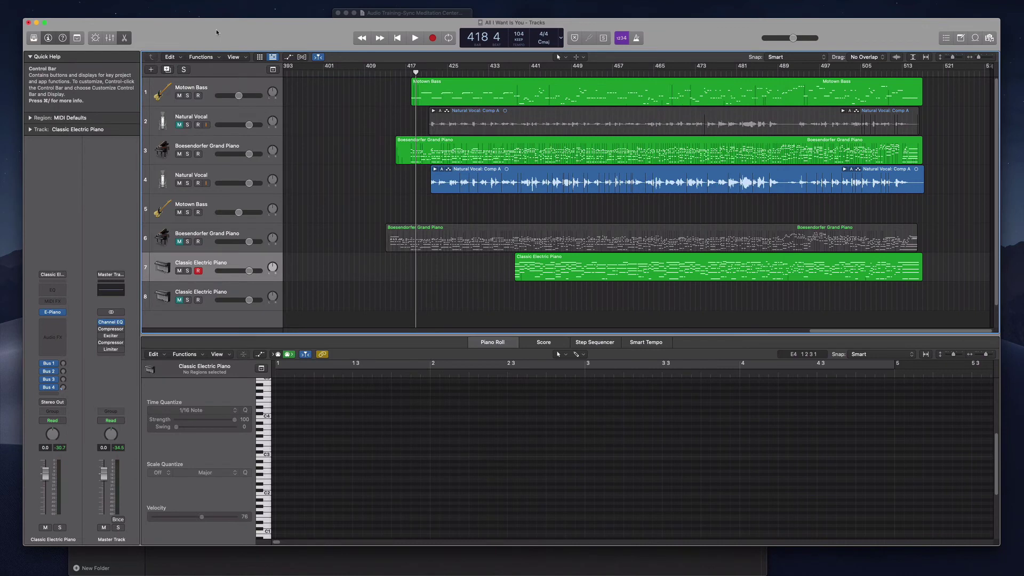